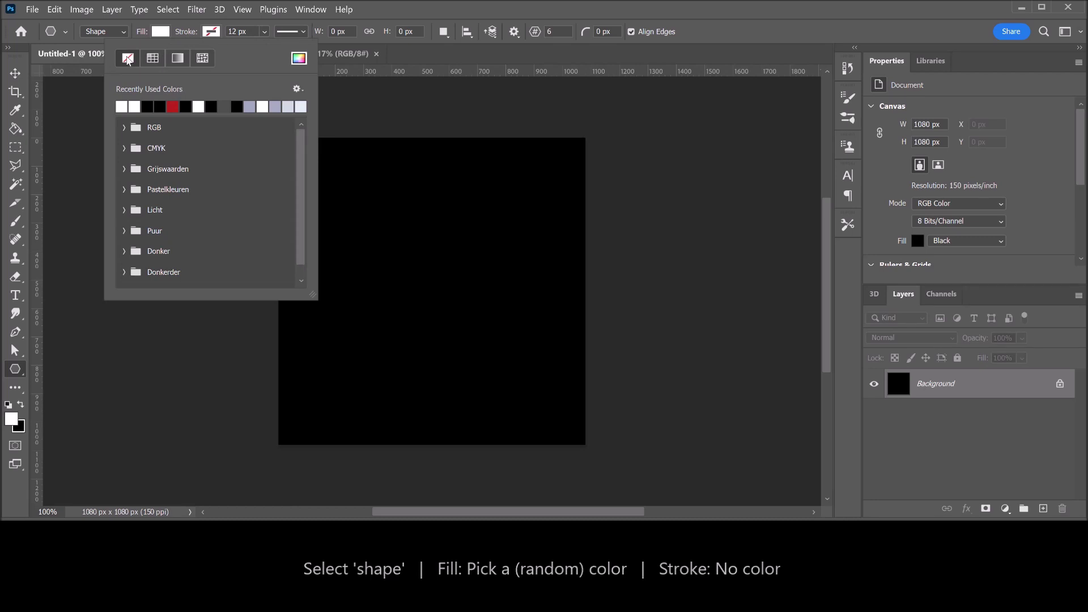
Draw a regular white hexagon with no stroke, about 861 px wide, on the black canvas.
{"action": "left_click", "coordinate": [127, 60]}
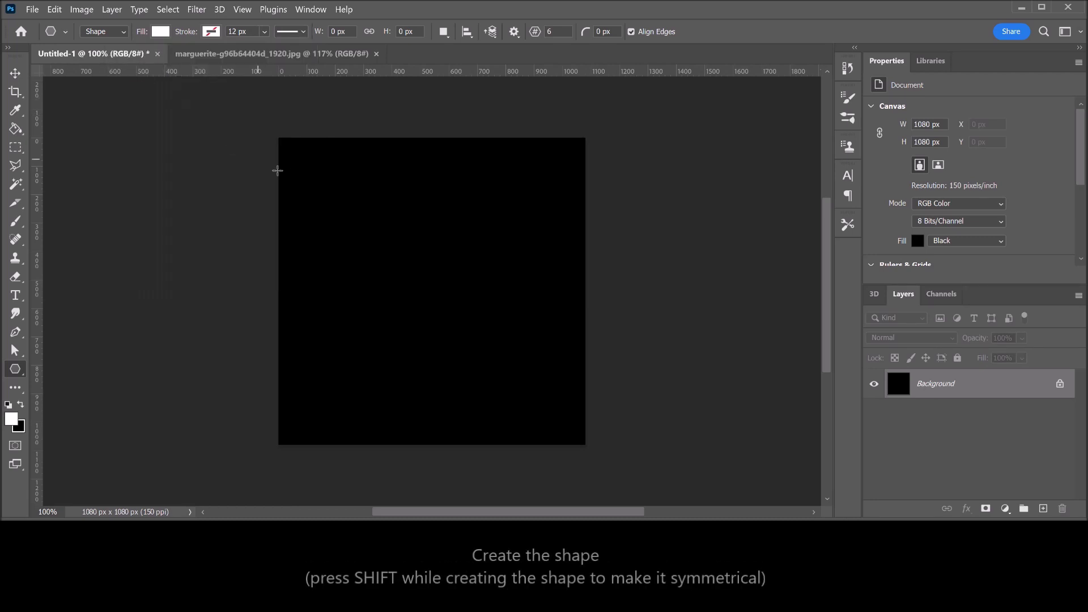
{"action": "left_click_drag", "start_coordinate": [298, 176], "coordinate": [626, 420]}
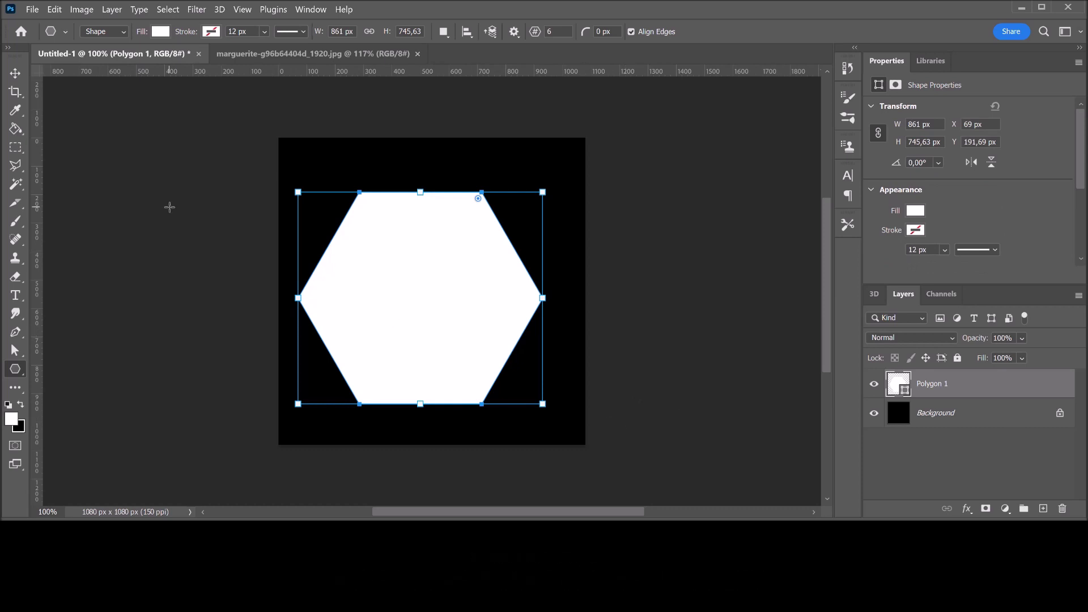
Enlarge the hexagon to about 956 px wide and centre it on the canvas at 540, 540 px.
{"action": "left_click", "coordinate": [19, 73]}
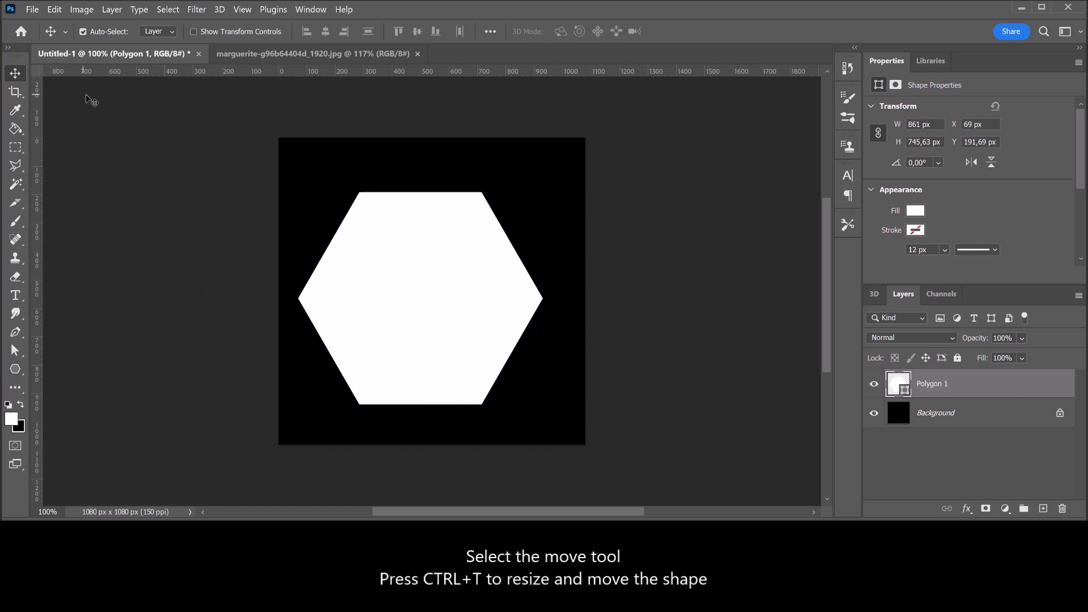
{"action": "key", "text": "ctrl+t"}
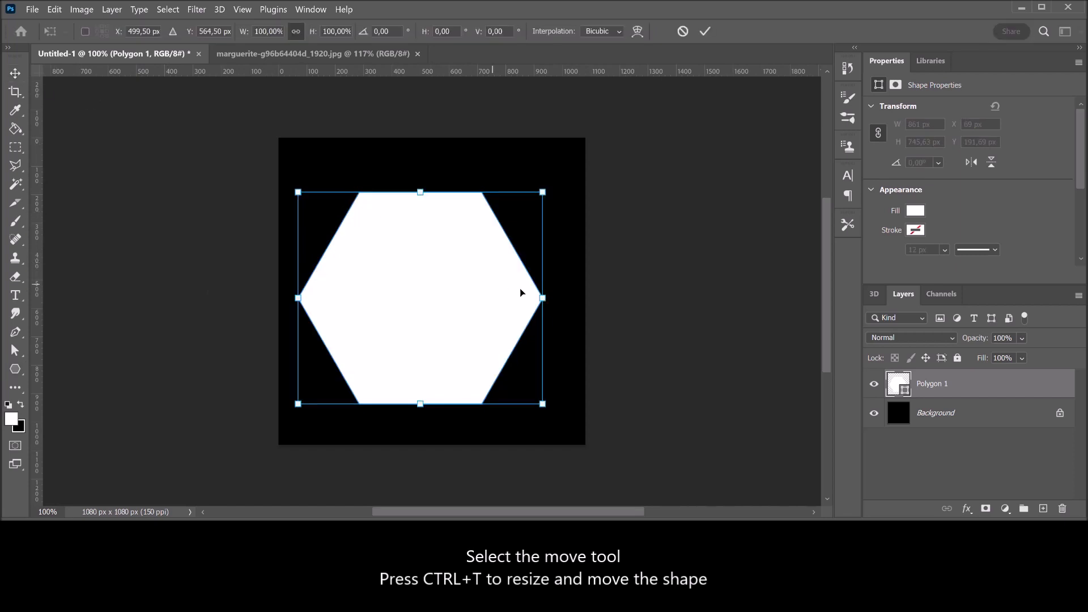
{"action": "left_click_drag", "start_coordinate": [542, 296], "coordinate": [570, 294]}
{"action": "left_click_drag", "start_coordinate": [466, 339], "coordinate": [461, 322]}
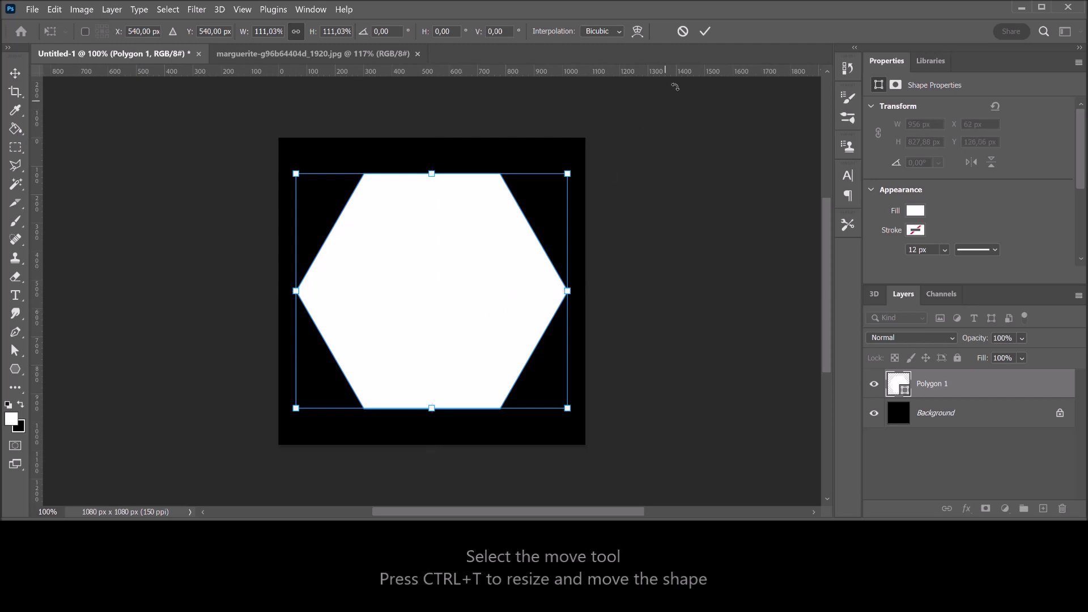
{"action": "left_click", "coordinate": [705, 31]}
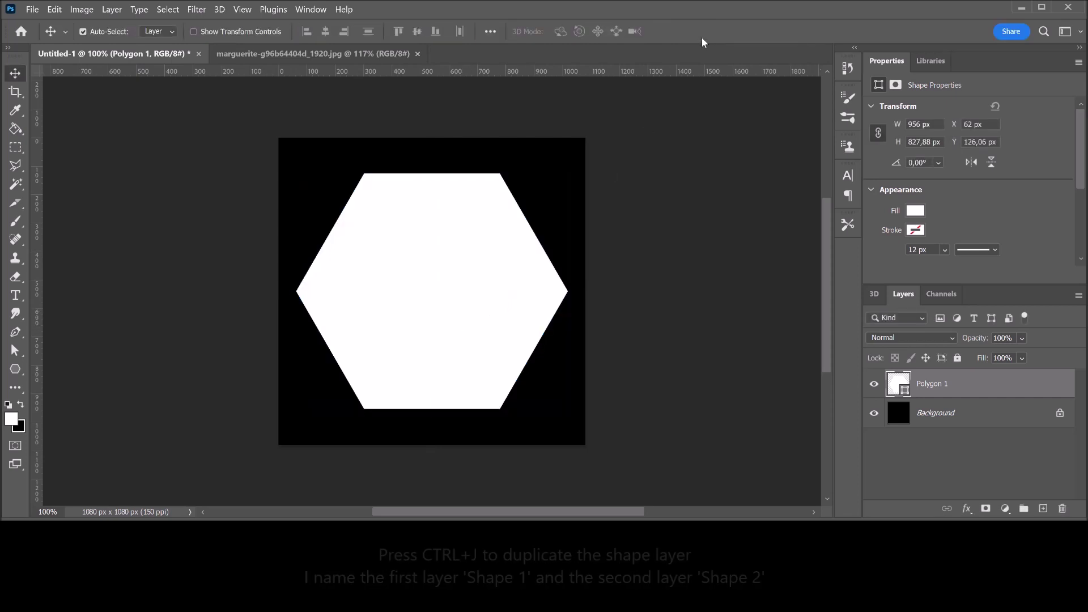
Duplicate the hexagon layer, naming the upper copy Shape 1 and the lower original Shape 2.
{"action": "key", "text": "ctrl+j"}
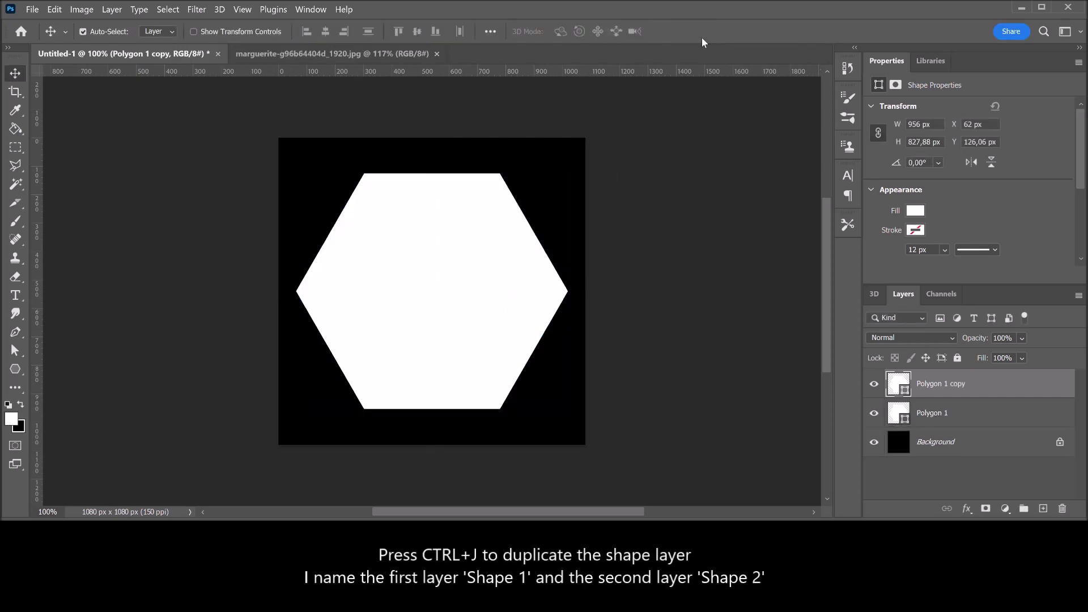
{"action": "double_click", "coordinate": [936, 386]}
{"action": "type", "text": "Shape 1"}
{"action": "key", "text": "Return"}
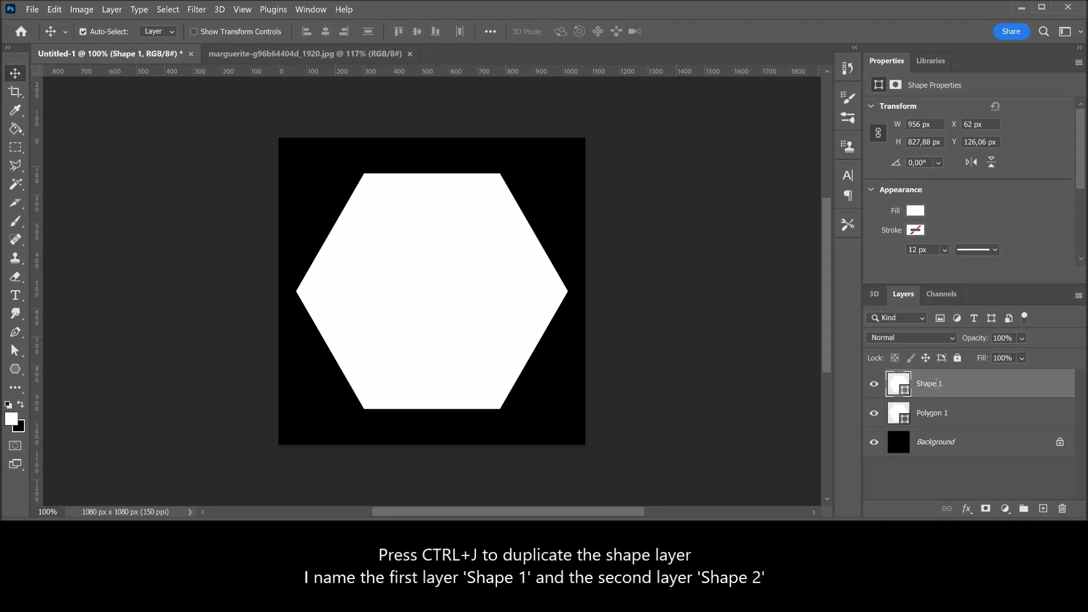
{"action": "left_click", "coordinate": [933, 420]}
{"action": "double_click", "coordinate": [933, 419]}
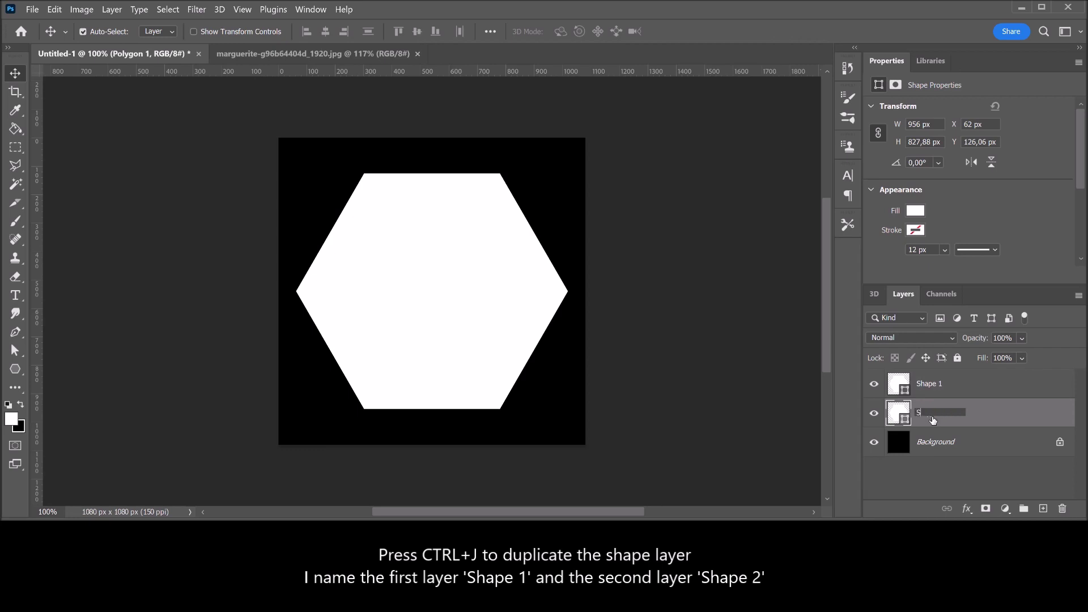
{"action": "type", "text": "Shape 2"}
{"action": "key", "text": "Return"}
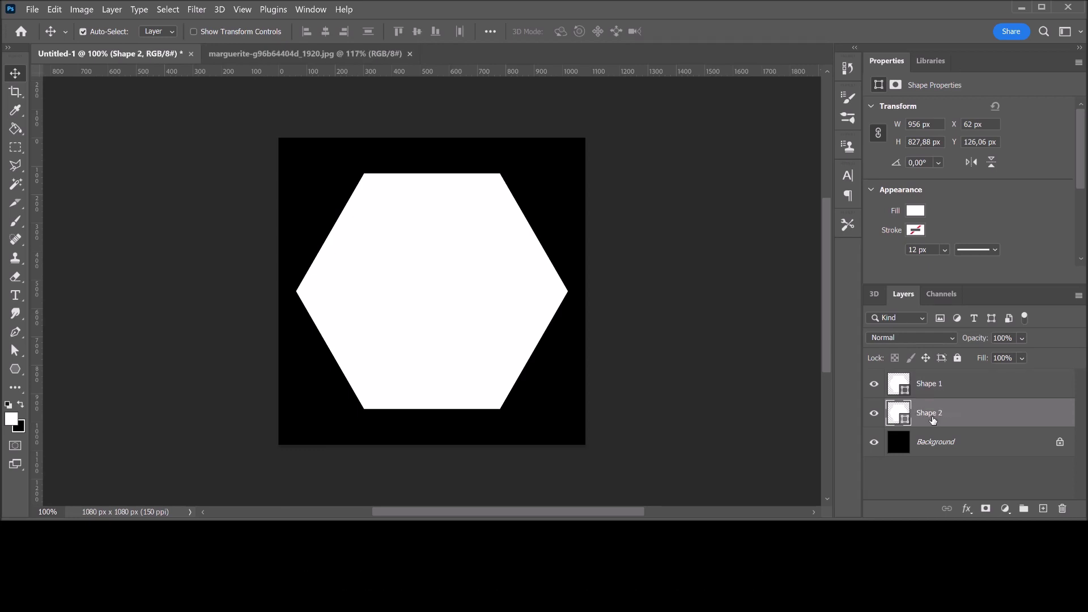
Copy the daisy photo from the marguerite file into the document with the hexagons.
{"action": "left_click", "coordinate": [354, 57]}
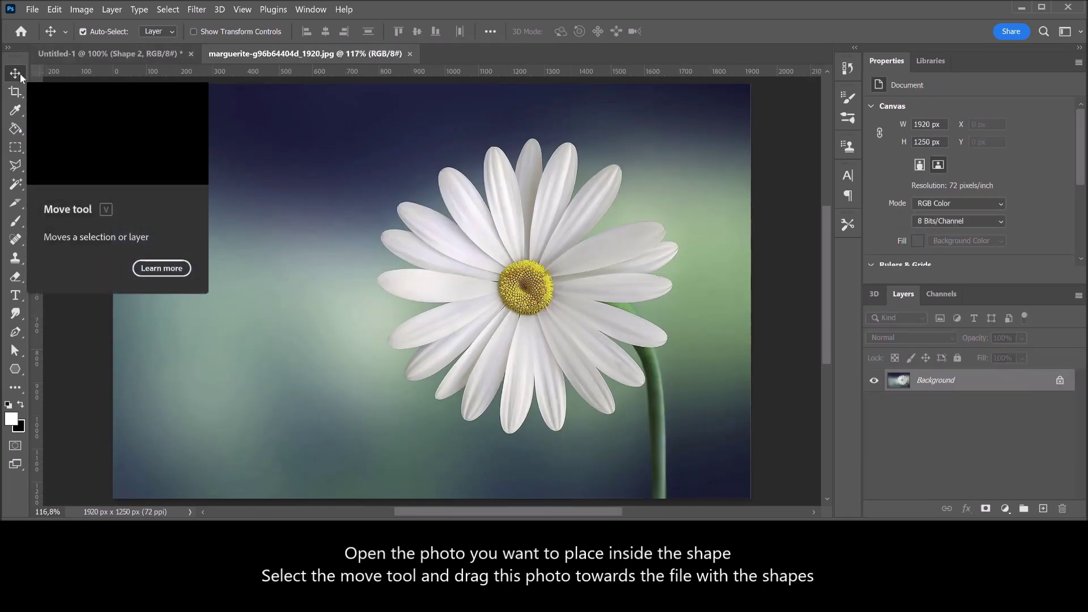
{"action": "left_click_drag", "start_coordinate": [249, 112], "coordinate": [422, 255]}
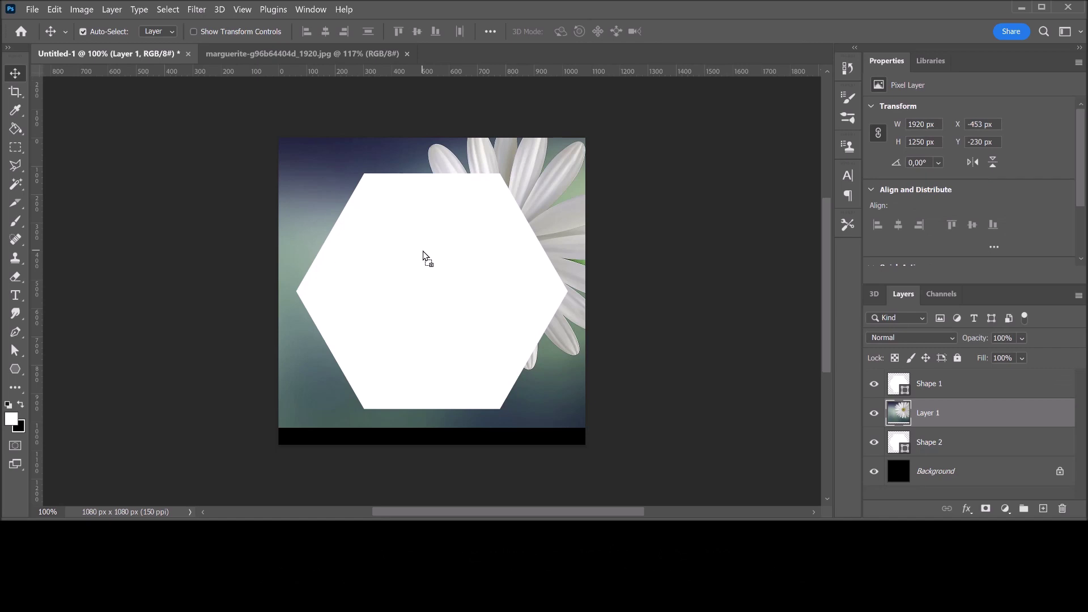
Move the photo layer above Shape 1 and clip it to that hexagon with a clipping mask.
{"action": "left_click_drag", "start_coordinate": [972, 414], "coordinate": [966, 372]}
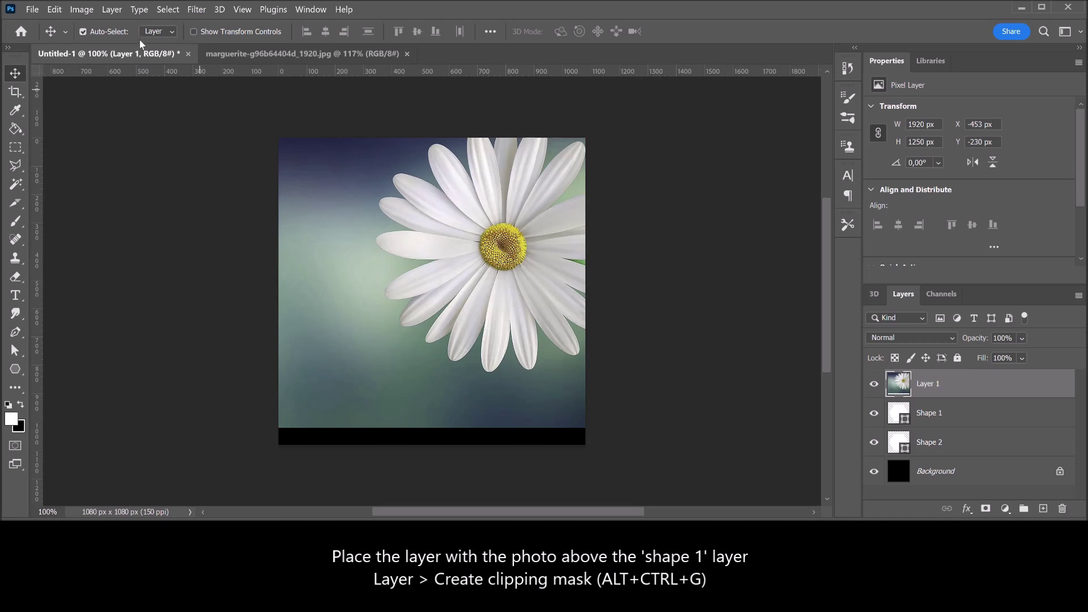
{"action": "left_click", "coordinate": [112, 10]}
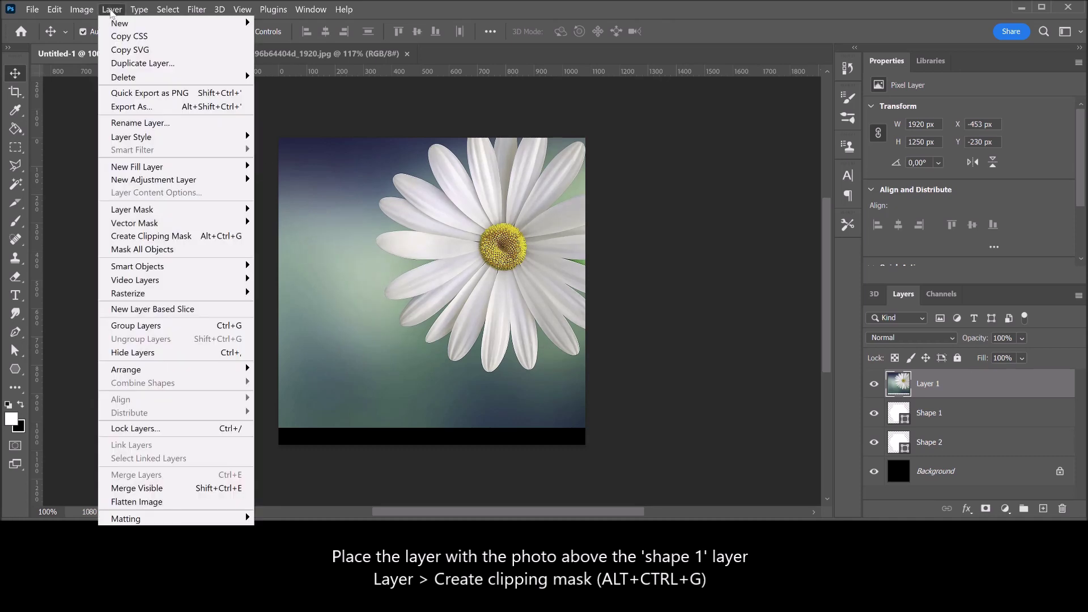
{"action": "left_click", "coordinate": [195, 237]}
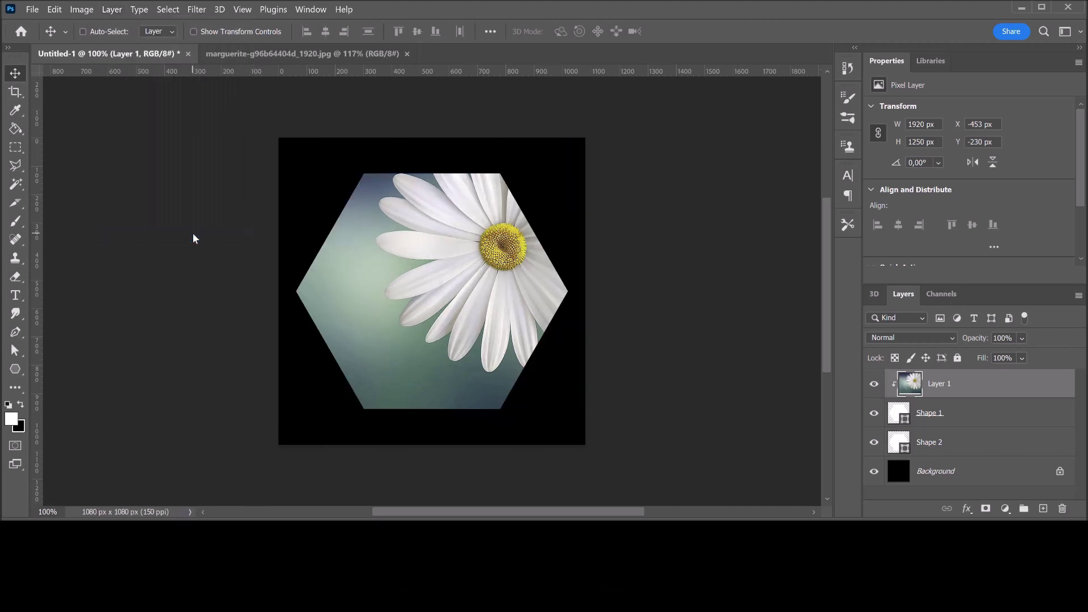
Scale the photo to about 86.4% and position it so the whole daisy sits centred inside the hexagon.
{"action": "key", "text": "ctrl+t"}
{"action": "left_click_drag", "start_coordinate": [458, 293], "coordinate": [410, 331]}
{"action": "left_click_drag", "start_coordinate": [372, 114], "coordinate": [378, 168]}
{"action": "left_click_drag", "start_coordinate": [456, 287], "coordinate": [443, 270]}
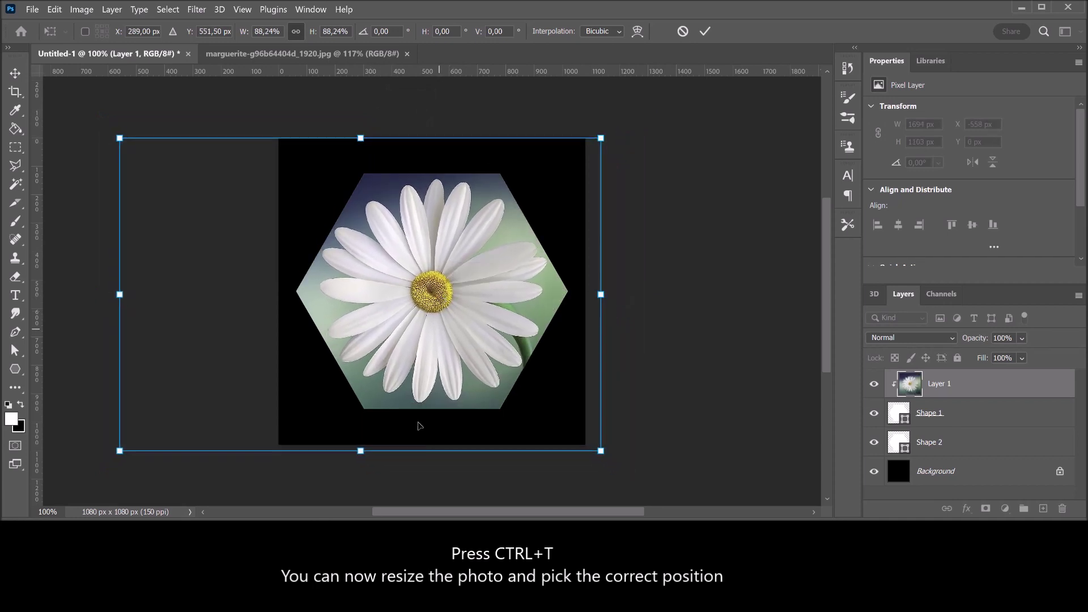
{"action": "left_click_drag", "start_coordinate": [361, 452], "coordinate": [361, 445]}
{"action": "left_click_drag", "start_coordinate": [449, 381], "coordinate": [454, 379]}
{"action": "key", "text": "Down"}
{"action": "key", "text": "Down"}
{"action": "key", "text": "Down"}
{"action": "key", "text": "Down"}
{"action": "key", "text": "Down"}
{"action": "key", "text": "Down"}
{"action": "key", "text": "Down"}
{"action": "key", "text": "Down"}
{"action": "key", "text": "Down"}
{"action": "key", "text": "Down"}
{"action": "key", "text": "Down"}
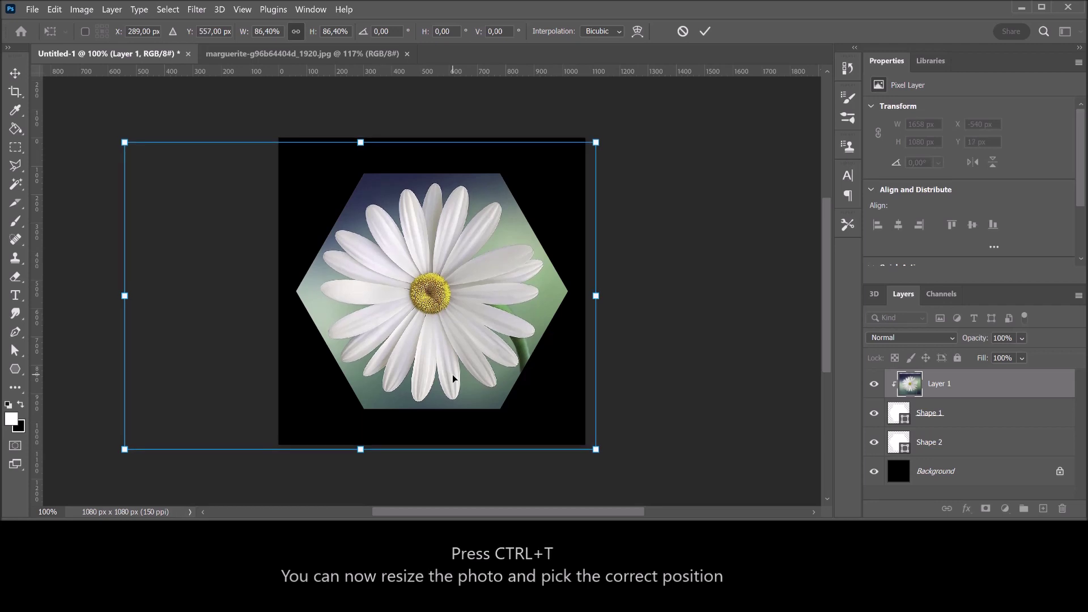
{"action": "left_click", "coordinate": [703, 34]}
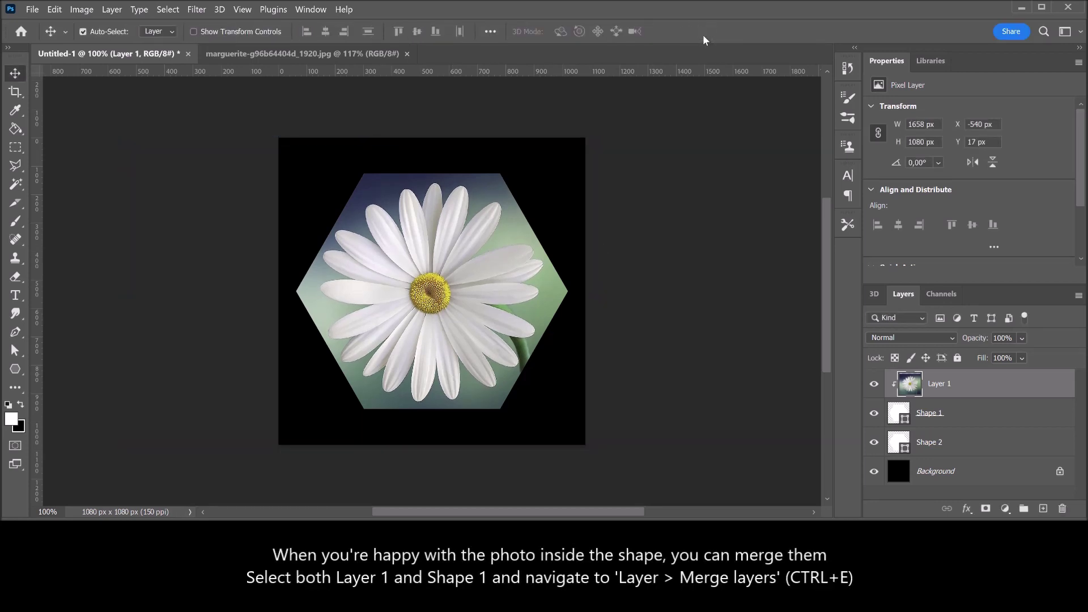
Merge the photo layer Layer 1 with Shape 1 into a single layer.
{"action": "key", "text": "ctrl"}
{"action": "left_click", "coordinate": [982, 418], "text": "ctrl"}
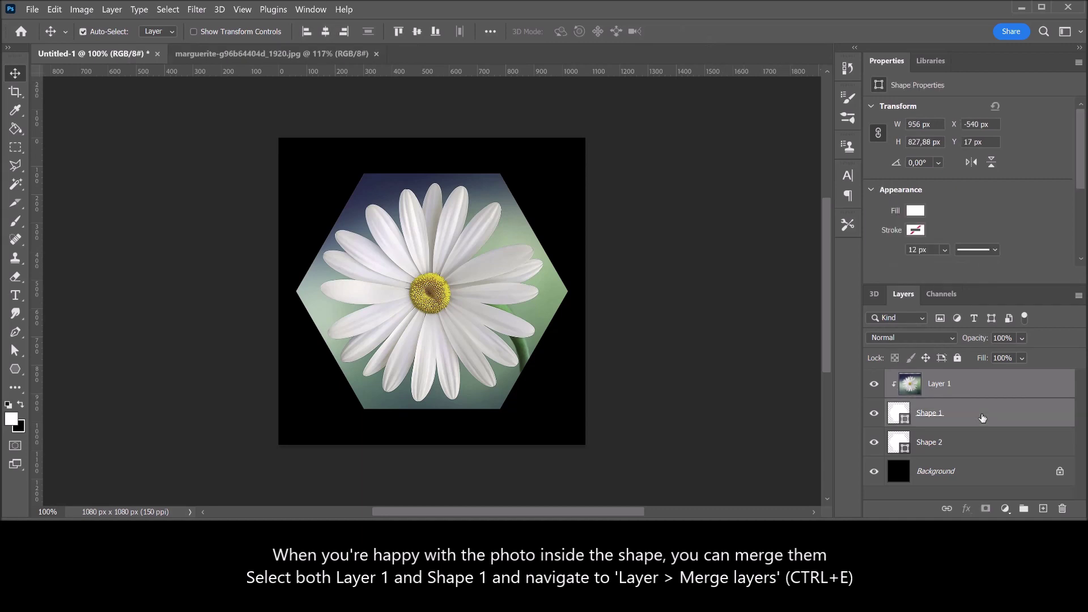
{"action": "left_click", "coordinate": [111, 11]}
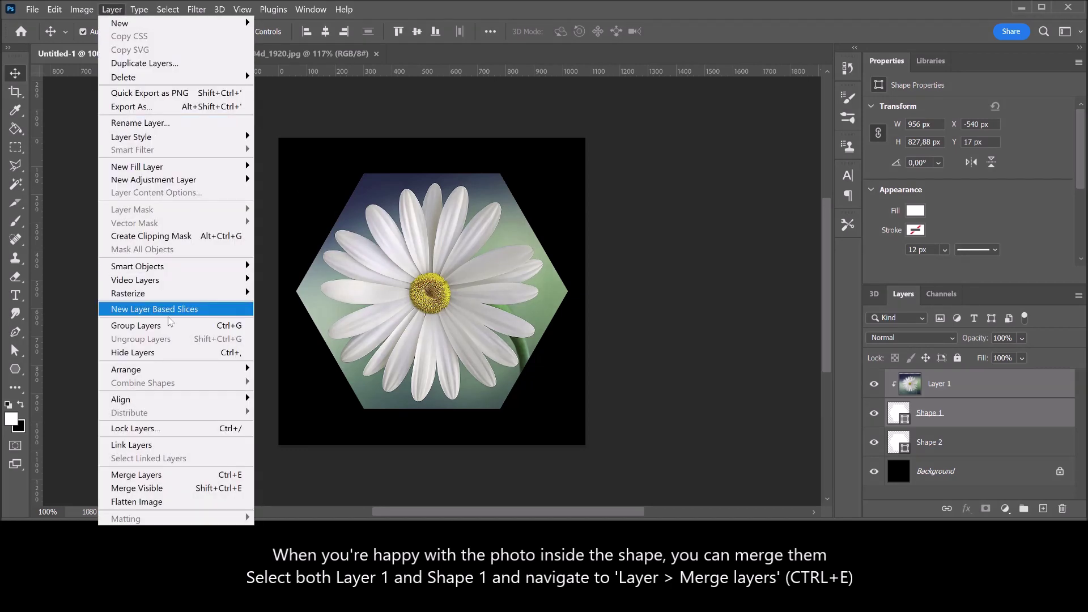
{"action": "left_click", "coordinate": [182, 475]}
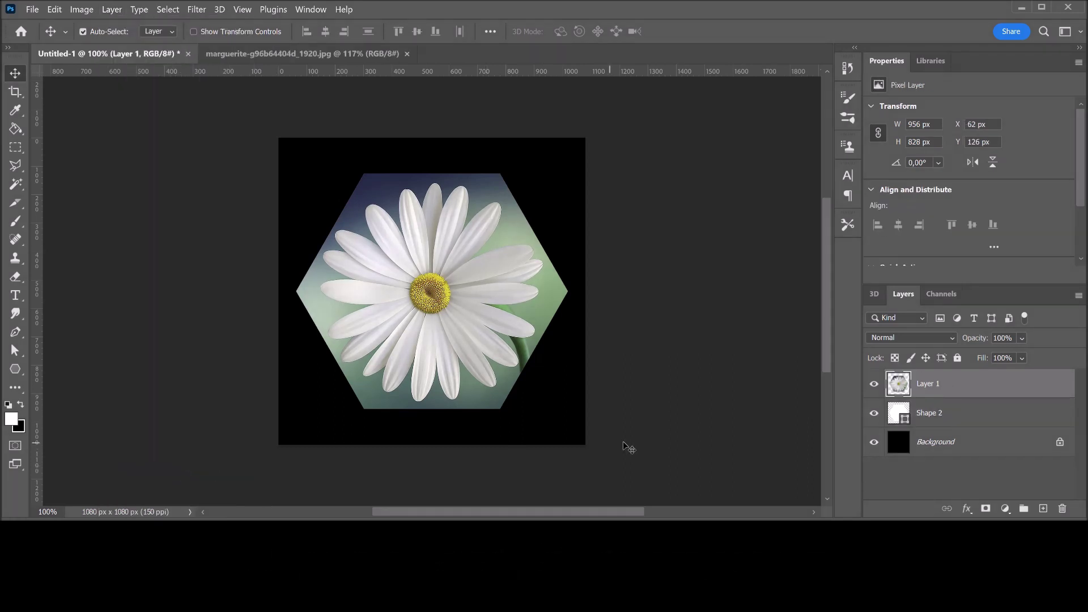
Give the Shape 2 hexagon no fill and a white stroke.
{"action": "left_click", "coordinate": [957, 418]}
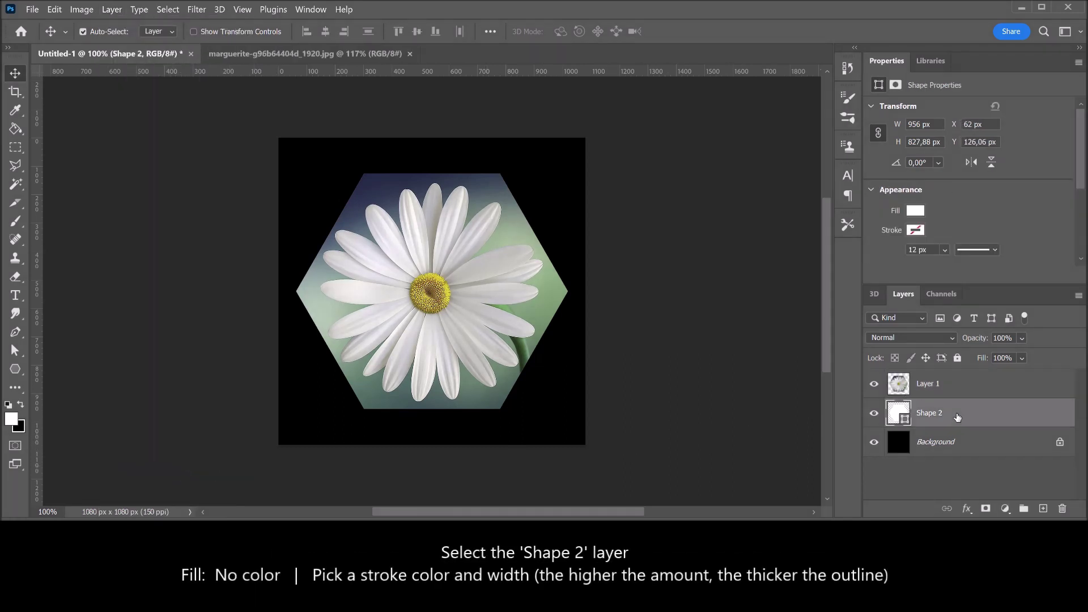
{"action": "left_click", "coordinate": [915, 210]}
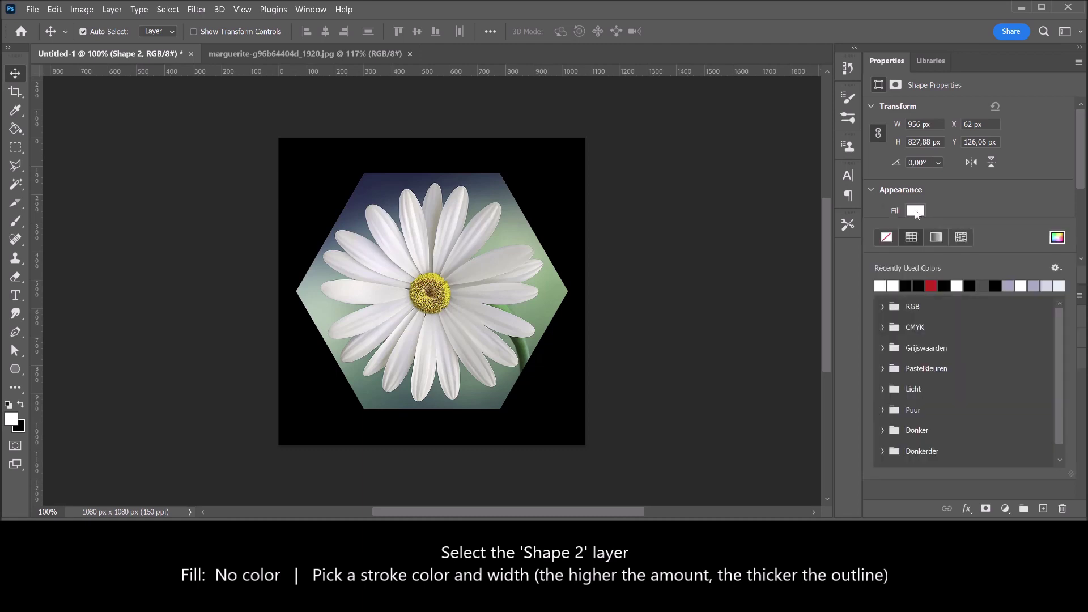
{"action": "left_click", "coordinate": [886, 237]}
{"action": "left_click", "coordinate": [966, 210]}
{"action": "left_click", "coordinate": [915, 229]}
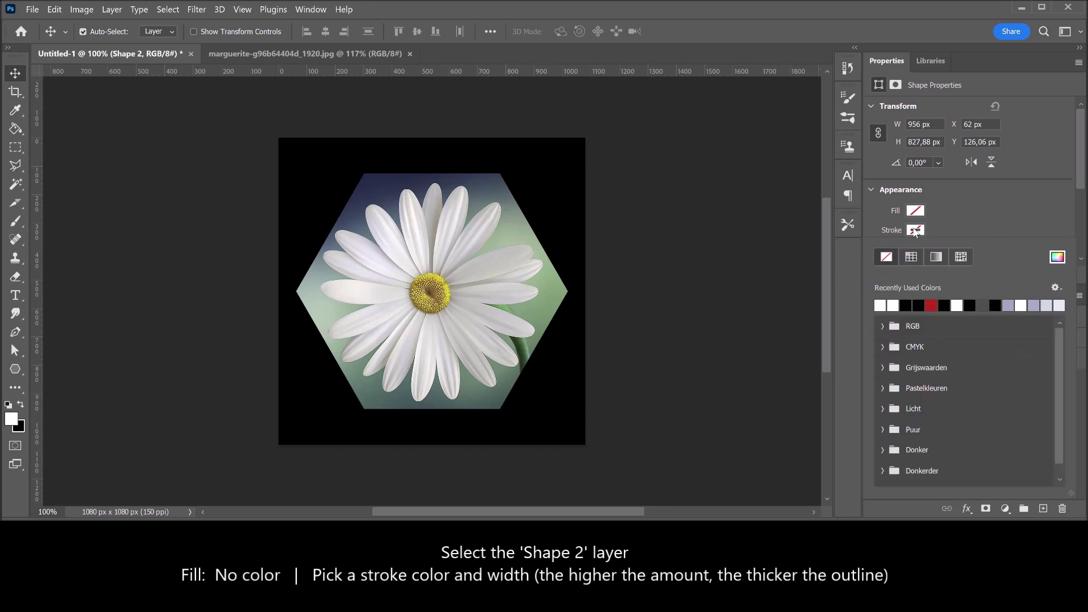
{"action": "left_click", "coordinate": [880, 306]}
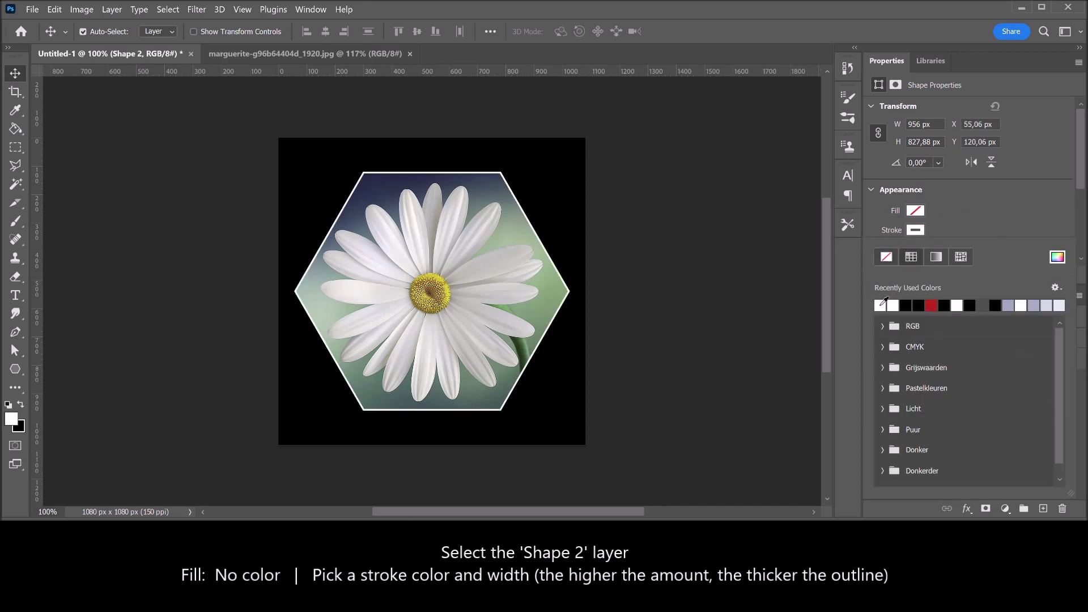
{"action": "left_click", "coordinate": [980, 229]}
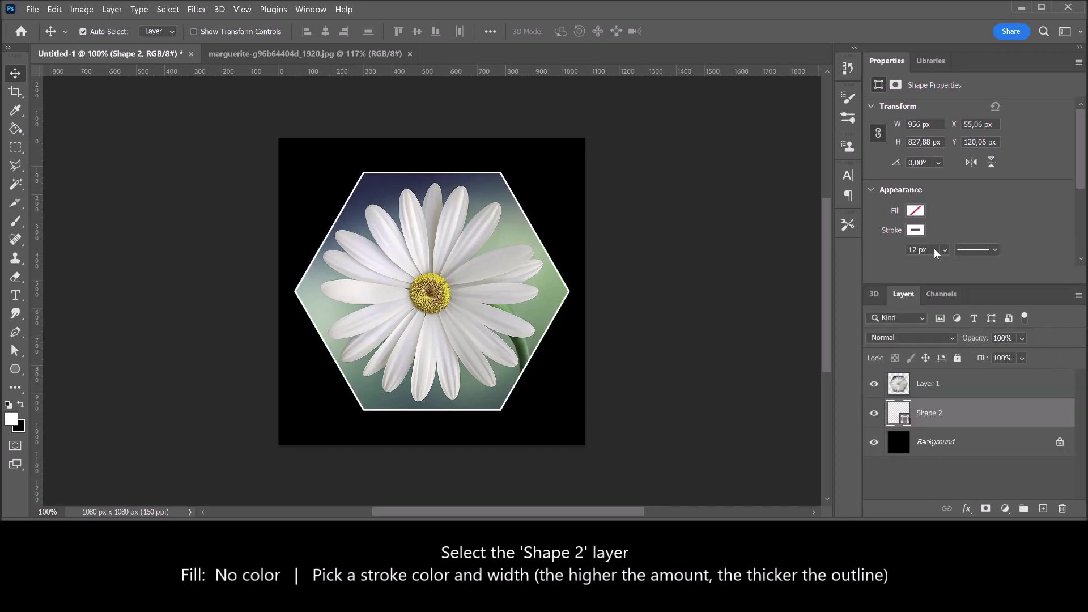
Set the stroke width of the Shape 2 outline to 8 px.
{"action": "left_click", "coordinate": [916, 251]}
{"action": "double_click", "coordinate": [916, 251]}
{"action": "type", "text": "8"}
{"action": "key", "text": "Return"}
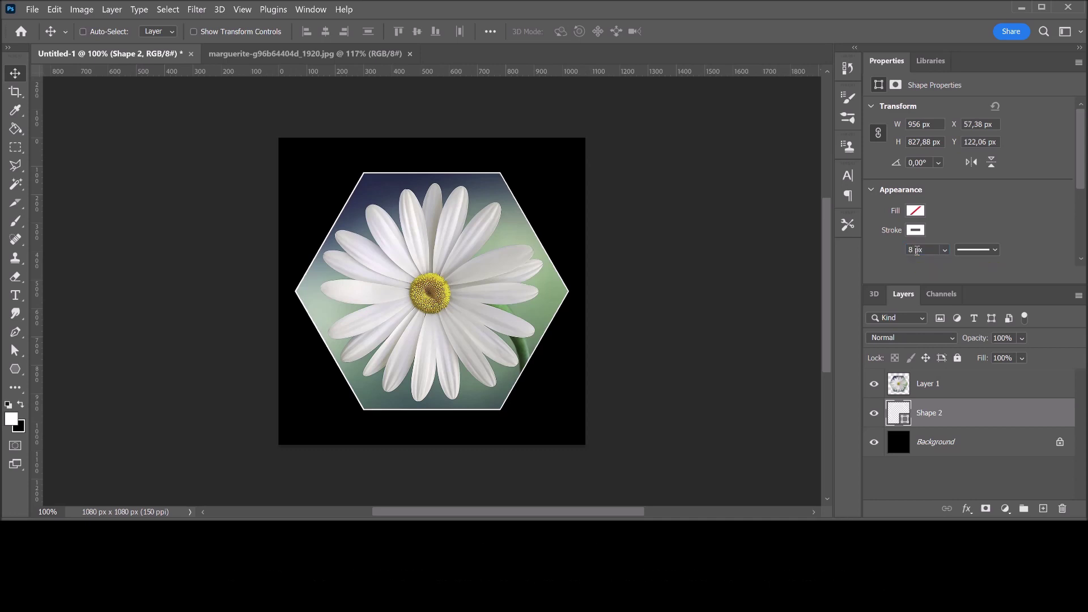
Rotate the Shape 2 outline clockwise by about 12.3° and place its layer above the photo layer.
{"action": "key", "text": "ctrl+t"}
{"action": "left_click_drag", "start_coordinate": [595, 154], "coordinate": [644, 180]}
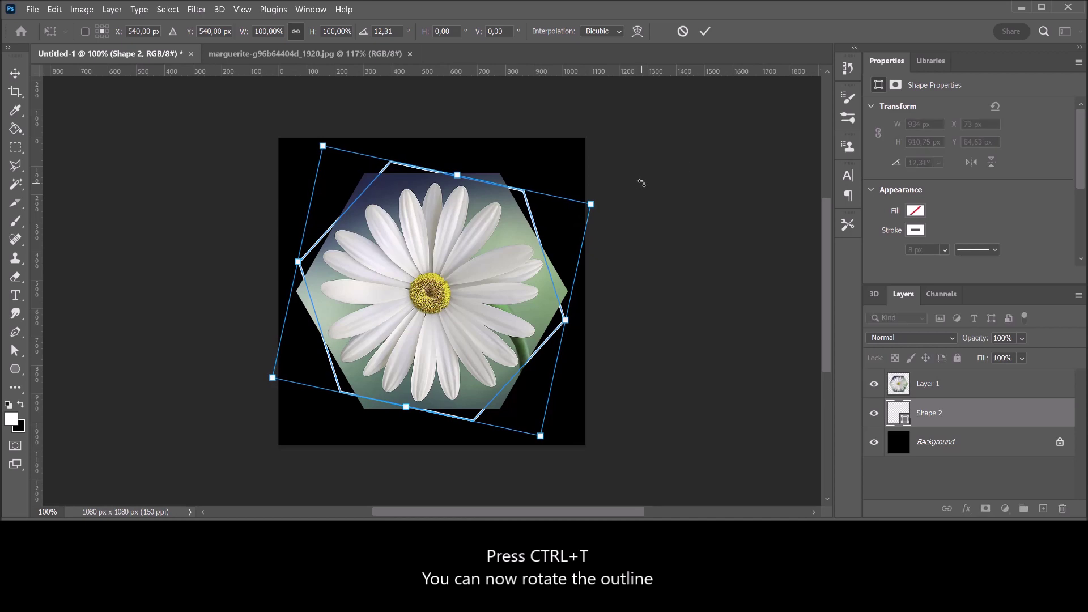
{"action": "left_click", "coordinate": [707, 33]}
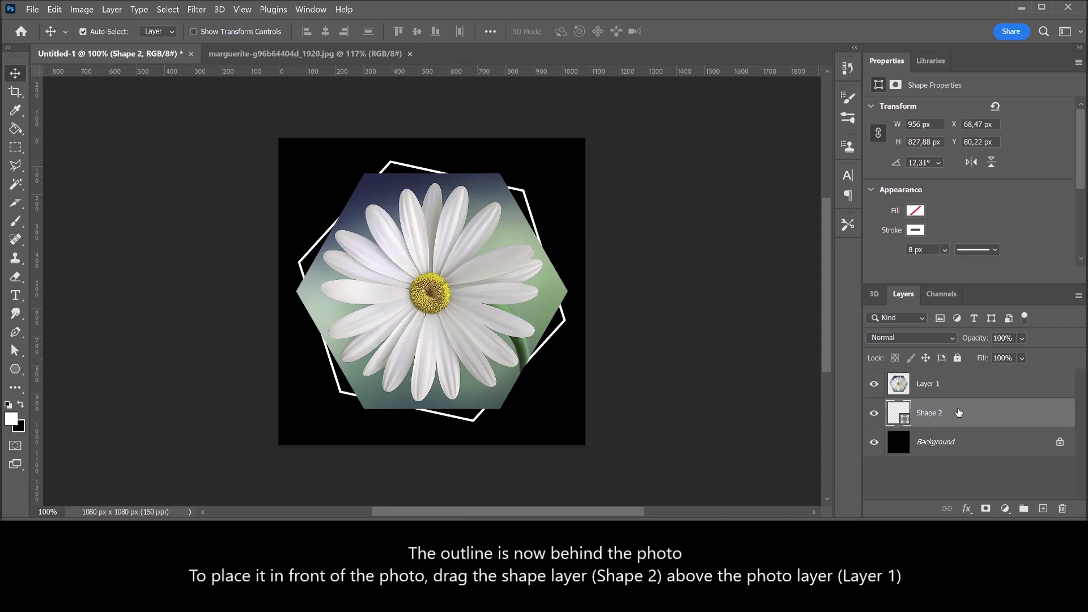
{"action": "left_click_drag", "start_coordinate": [964, 416], "coordinate": [962, 374]}
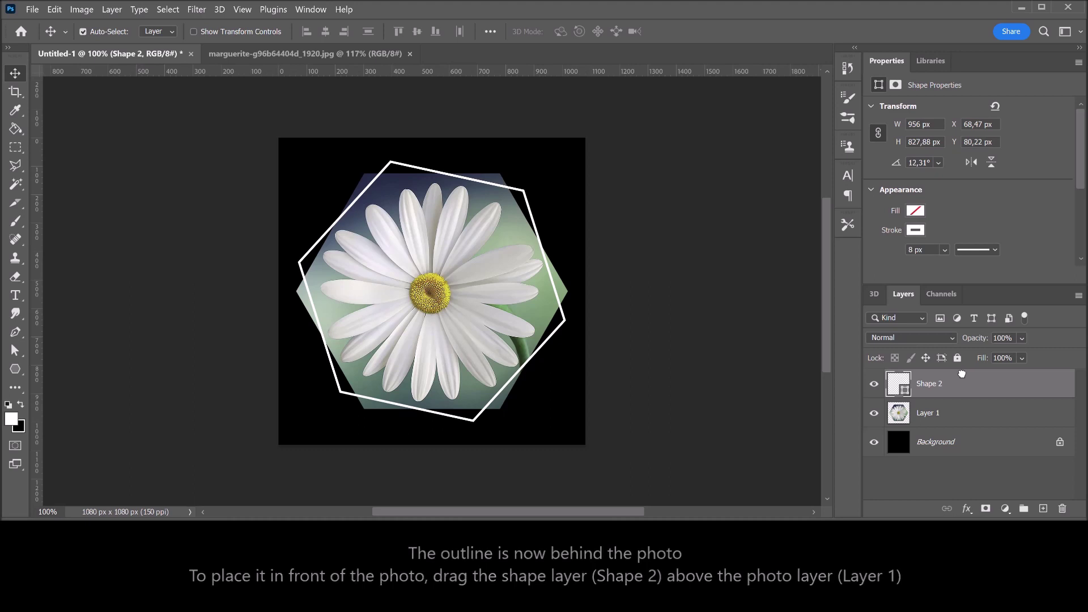
Rotate the hexagonal photo on Layer 1 counterclockwise by about 5.2°.
{"action": "left_click", "coordinate": [964, 422]}
{"action": "key", "text": "ctrl+t"}
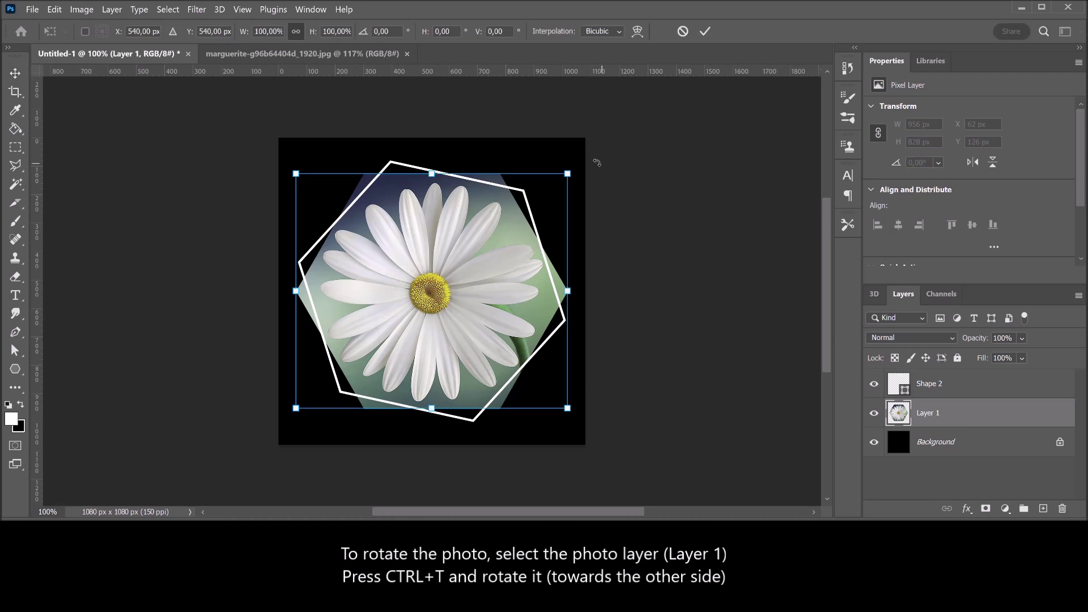
{"action": "left_click_drag", "start_coordinate": [589, 160], "coordinate": [579, 147]}
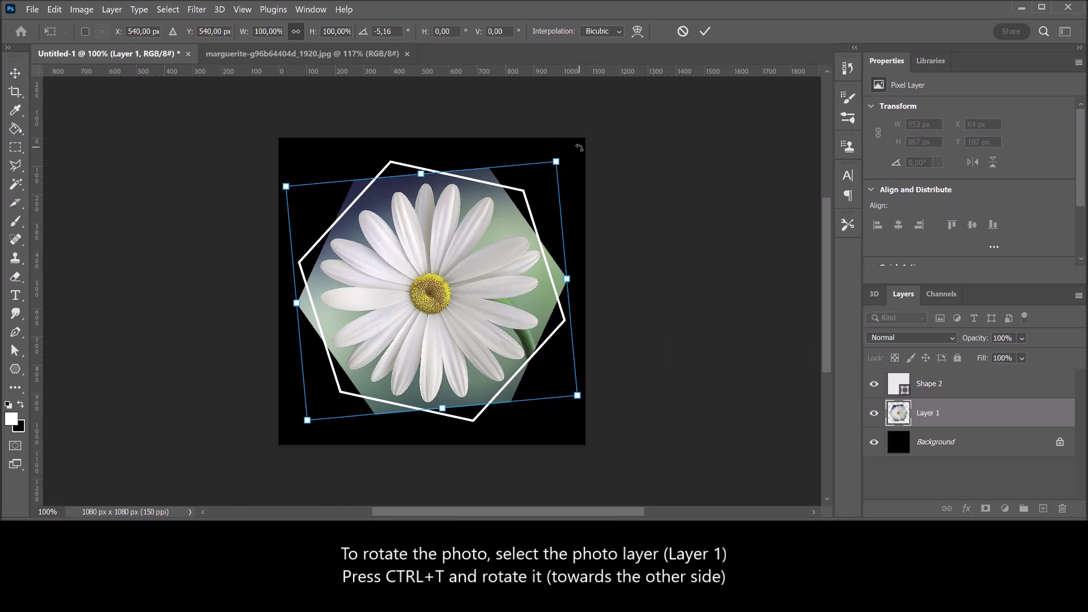
{"action": "left_click", "coordinate": [703, 33]}
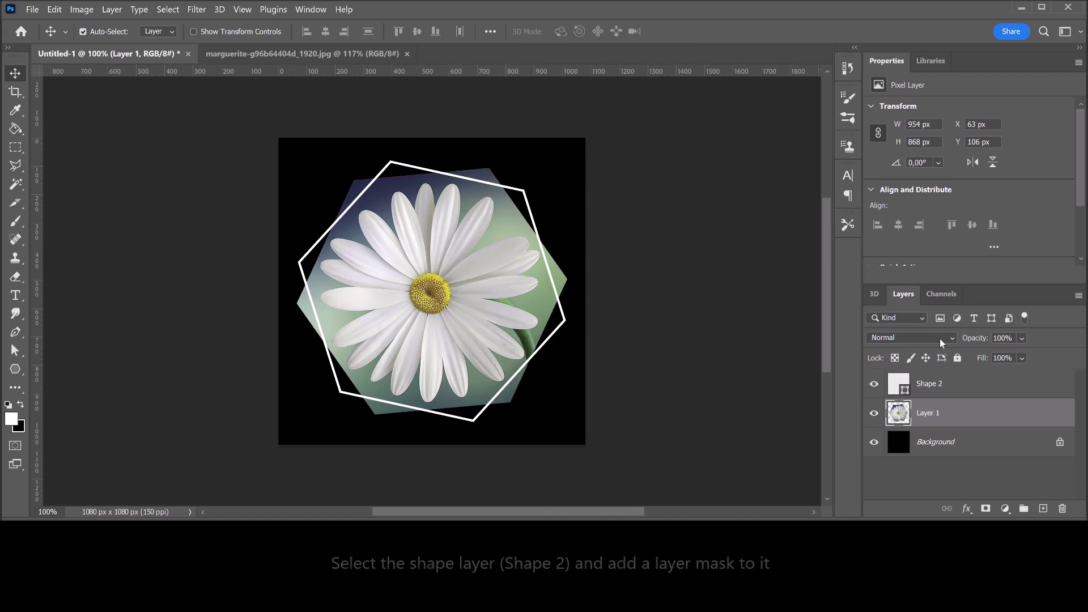
Add a layer mask to the Shape 2 outline layer.
{"action": "left_click", "coordinate": [961, 386]}
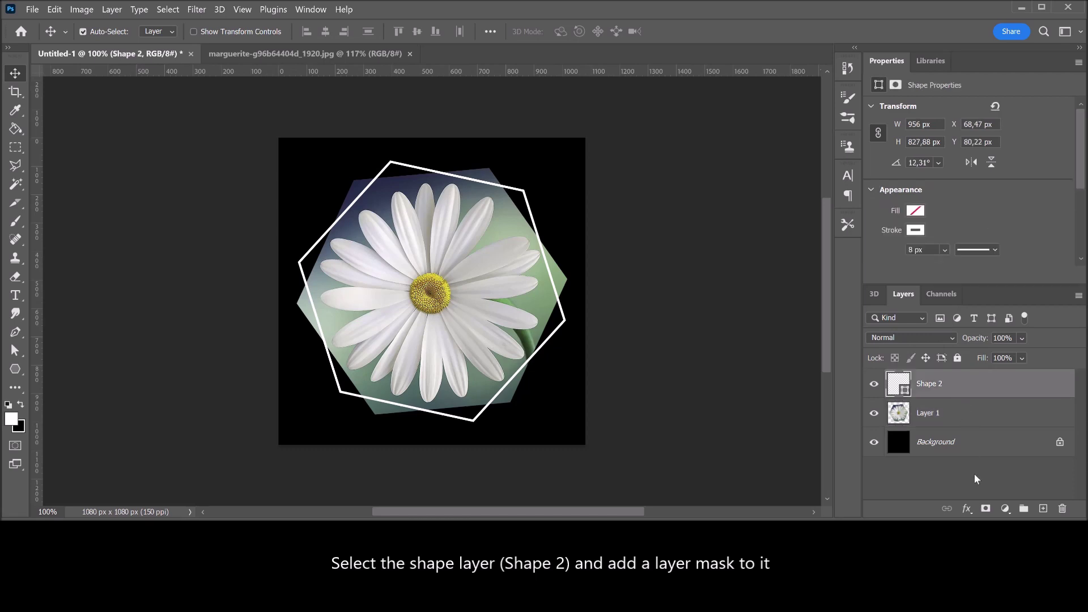
{"action": "left_click", "coordinate": [985, 509]}
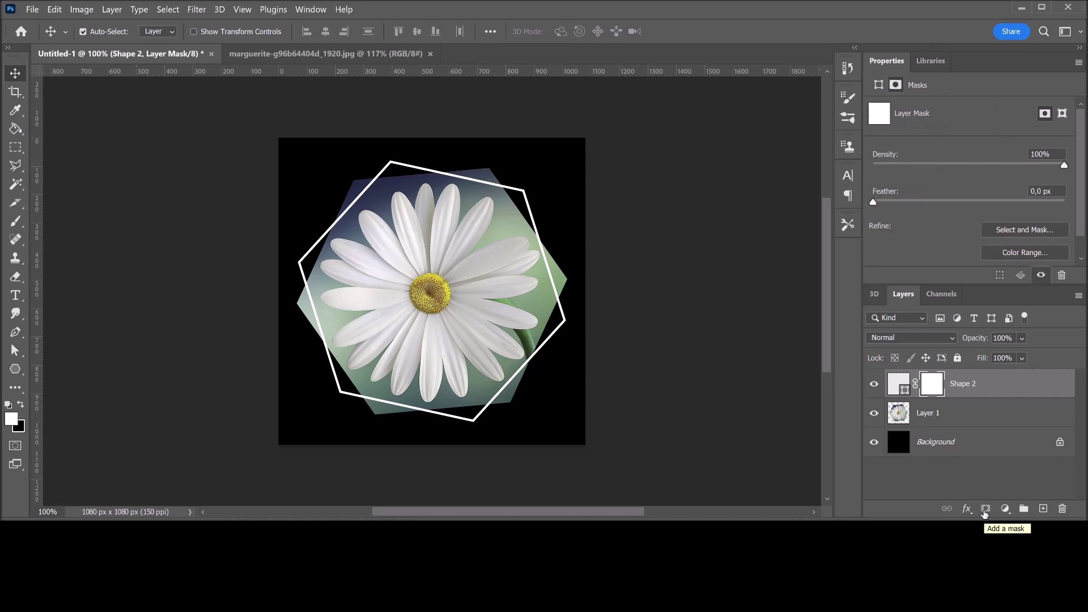
Load the pixels of the photo on Layer 1 as a selection and make the Shape 2 layer mask active.
{"action": "left_click", "coordinate": [901, 417]}
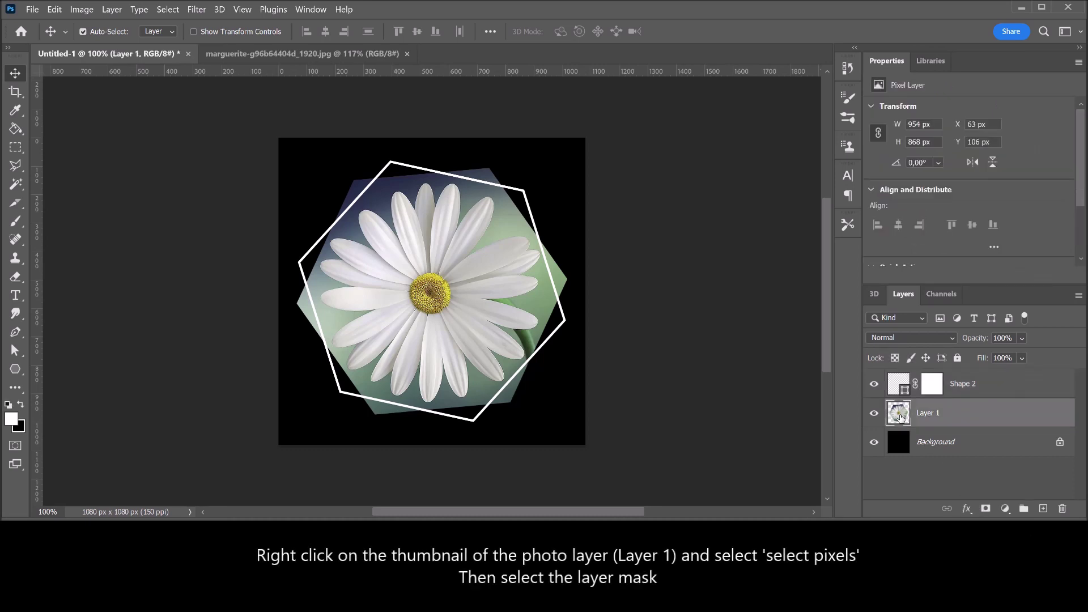
{"action": "right_click", "coordinate": [901, 418]}
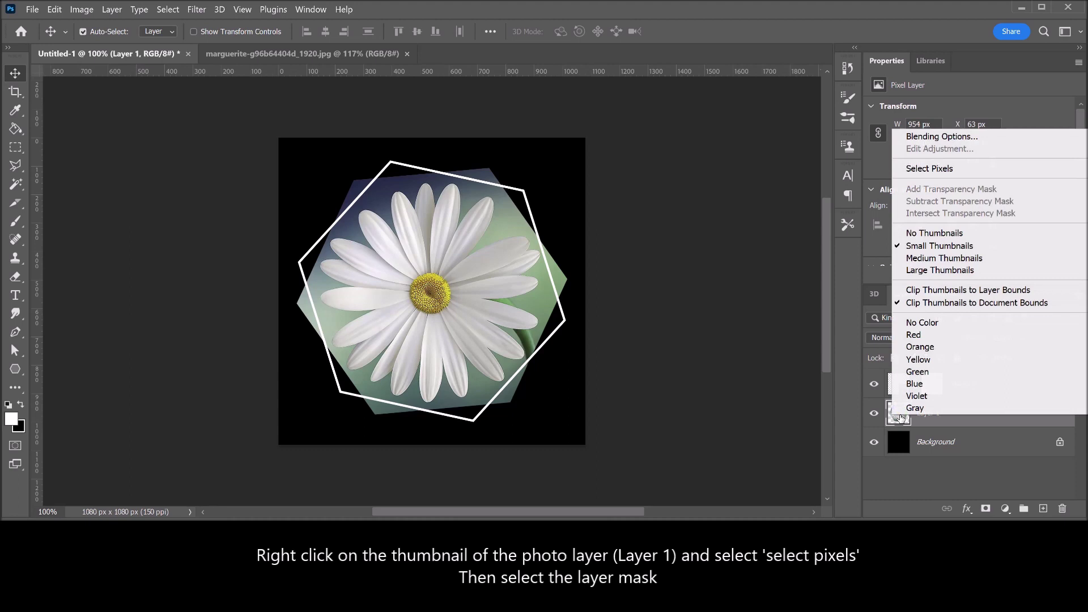
{"action": "left_click", "coordinate": [954, 169]}
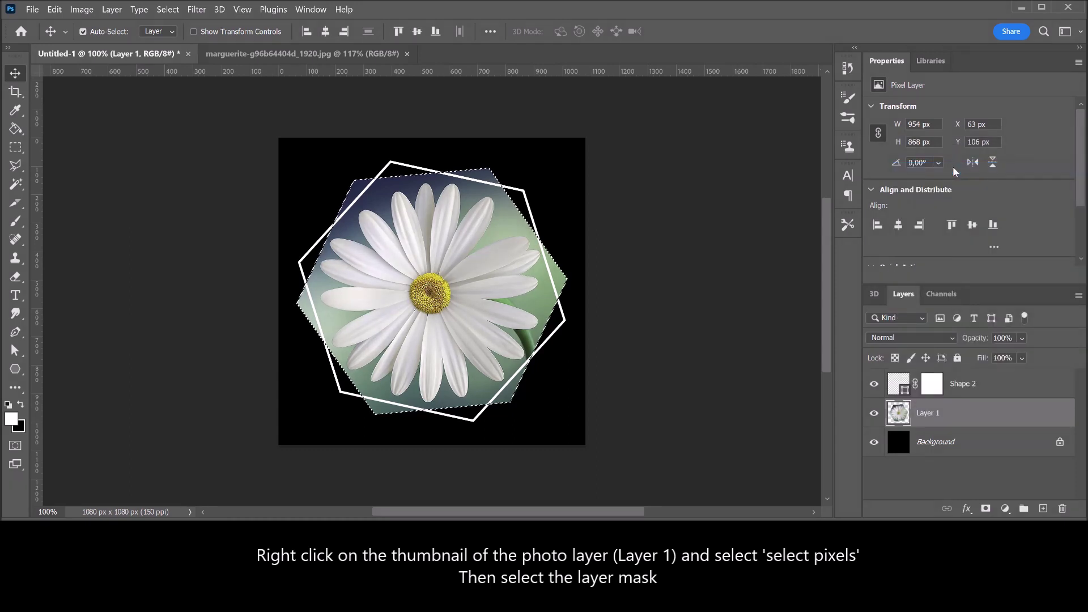
{"action": "left_click", "coordinate": [936, 385]}
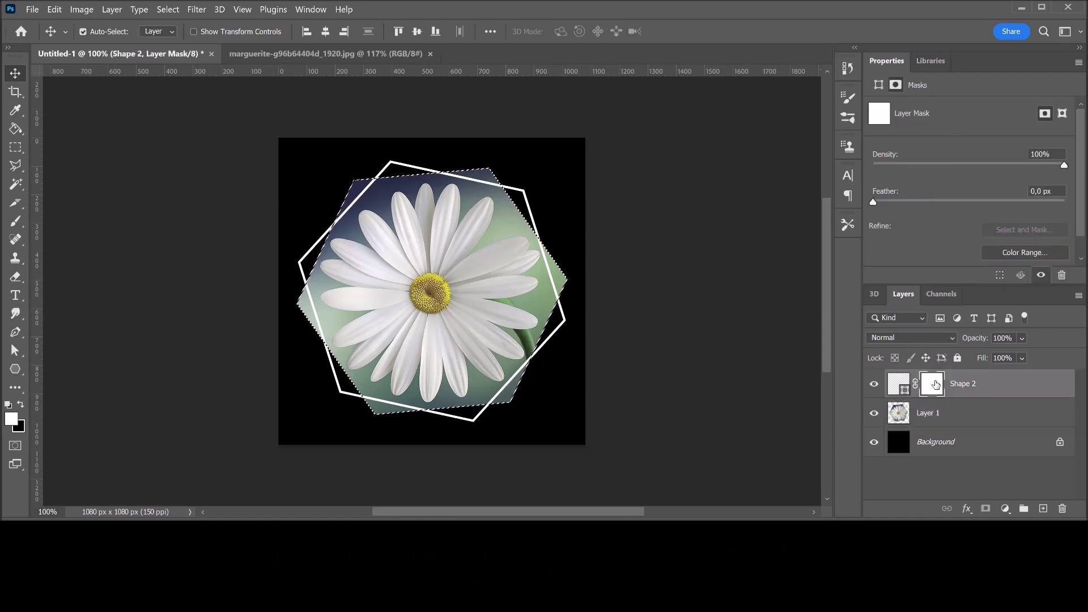
Paint black on the Shape 2 mask over alternate outline edges crossing the photo, using a 50 px hard round brush at 100% opacity, and deselect.
{"action": "left_click", "coordinate": [16, 222]}
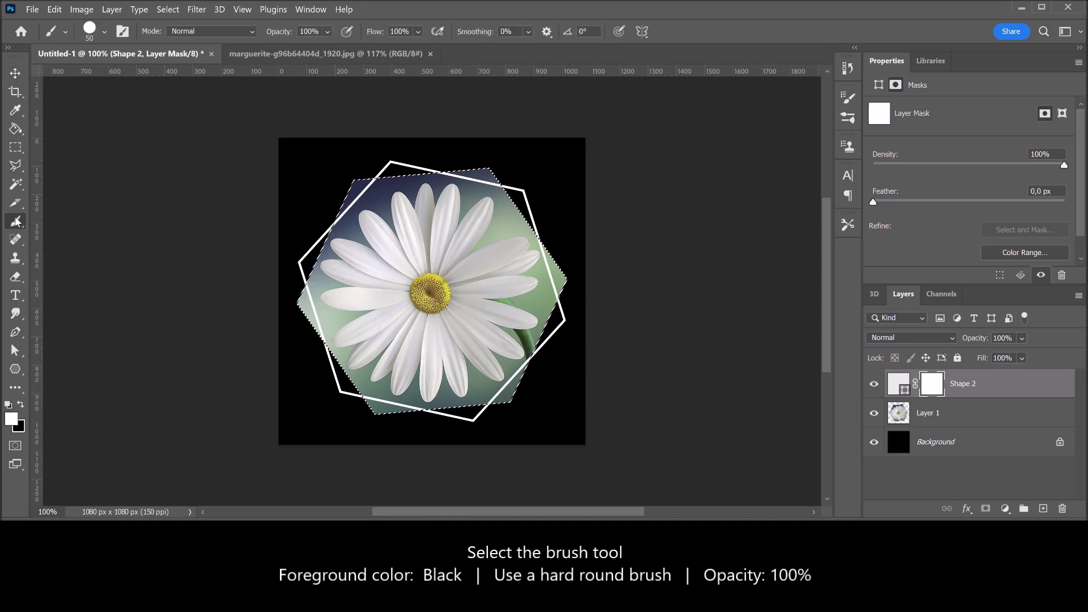
{"action": "left_click", "coordinate": [22, 405]}
{"action": "left_click", "coordinate": [11, 420]}
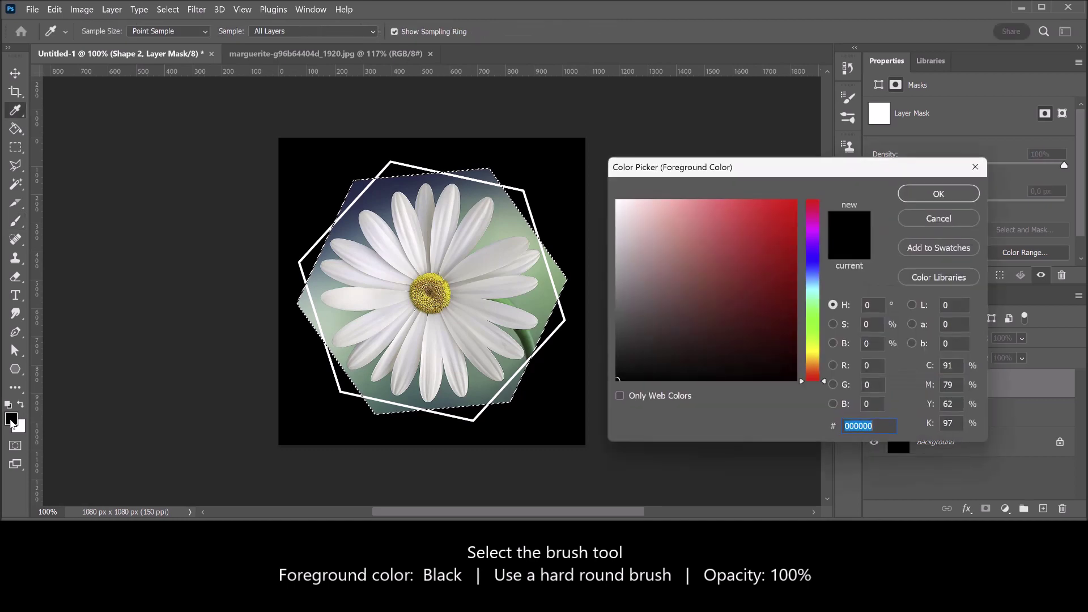
{"action": "key", "text": "Return"}
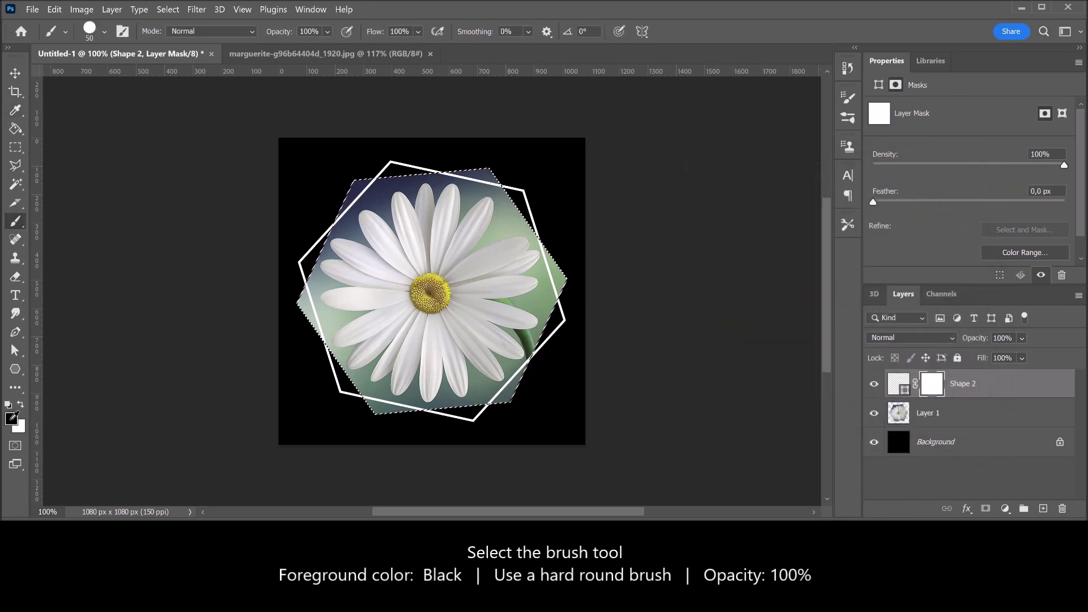
{"action": "left_click", "coordinate": [105, 33]}
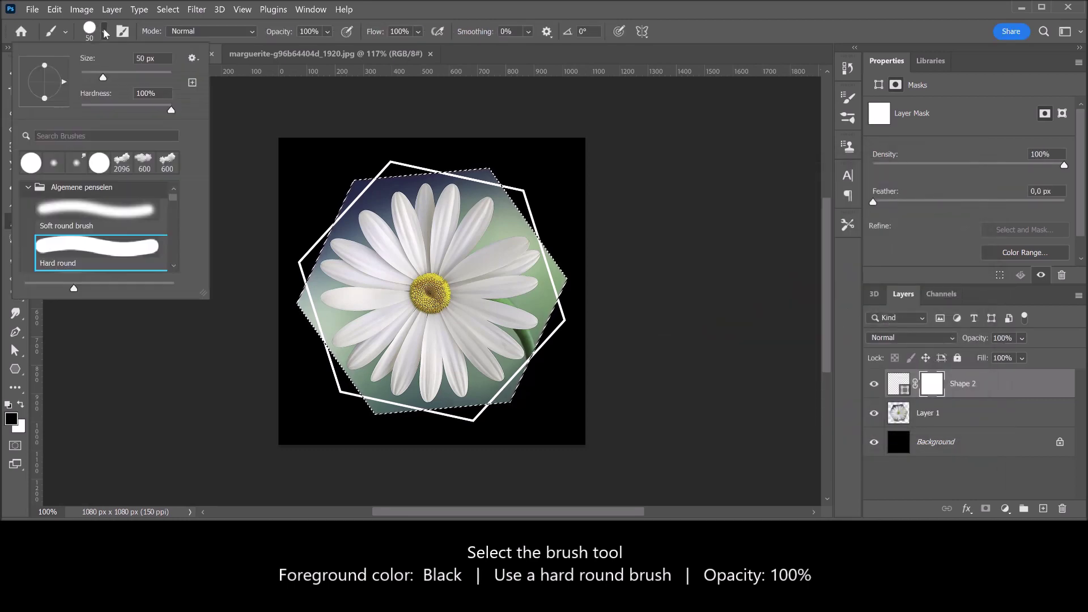
{"action": "left_click", "coordinate": [105, 33]}
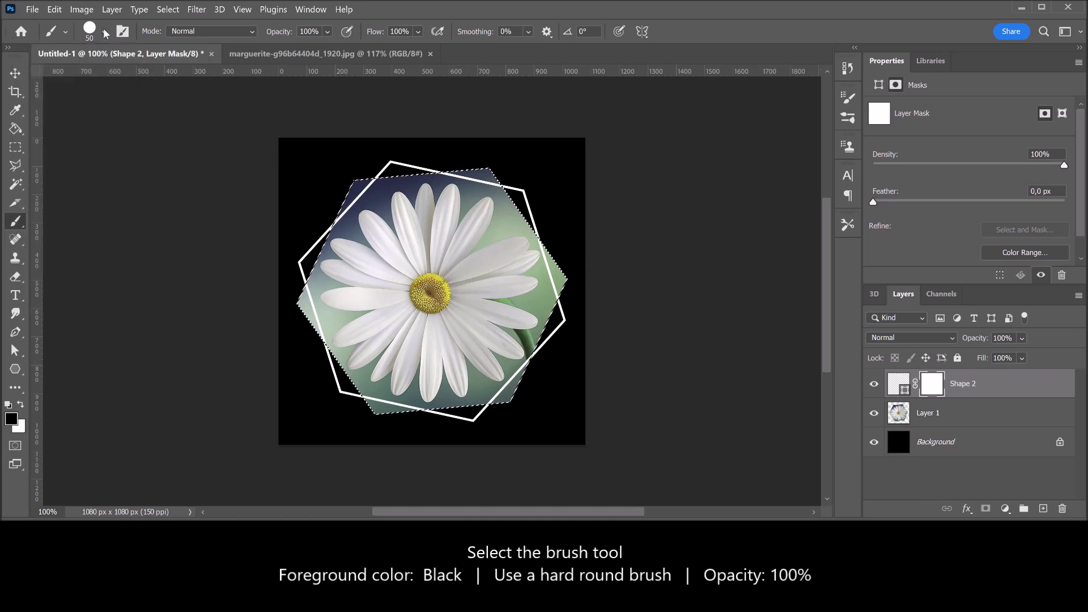
{"action": "left_click", "coordinate": [328, 32]}
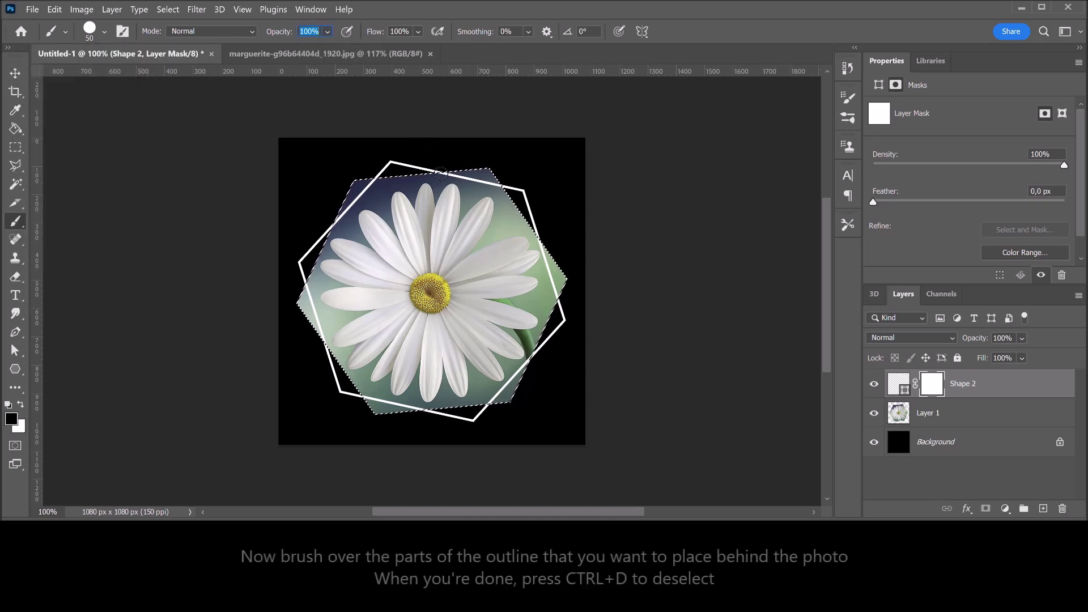
{"action": "left_click_drag", "start_coordinate": [453, 177], "coordinate": [478, 183]}
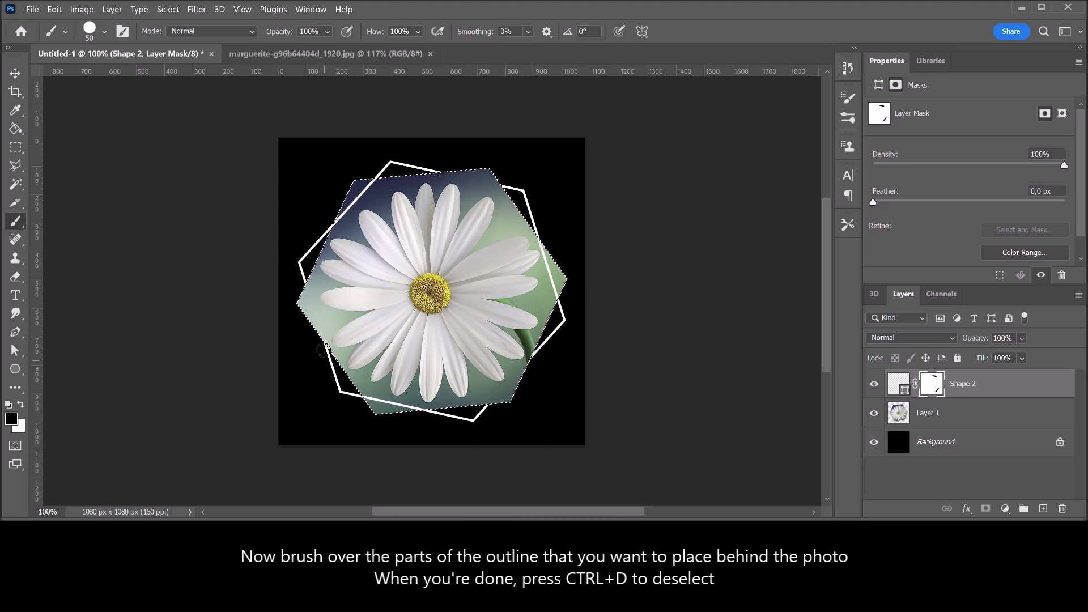
{"action": "key", "text": "ctrl+d"}
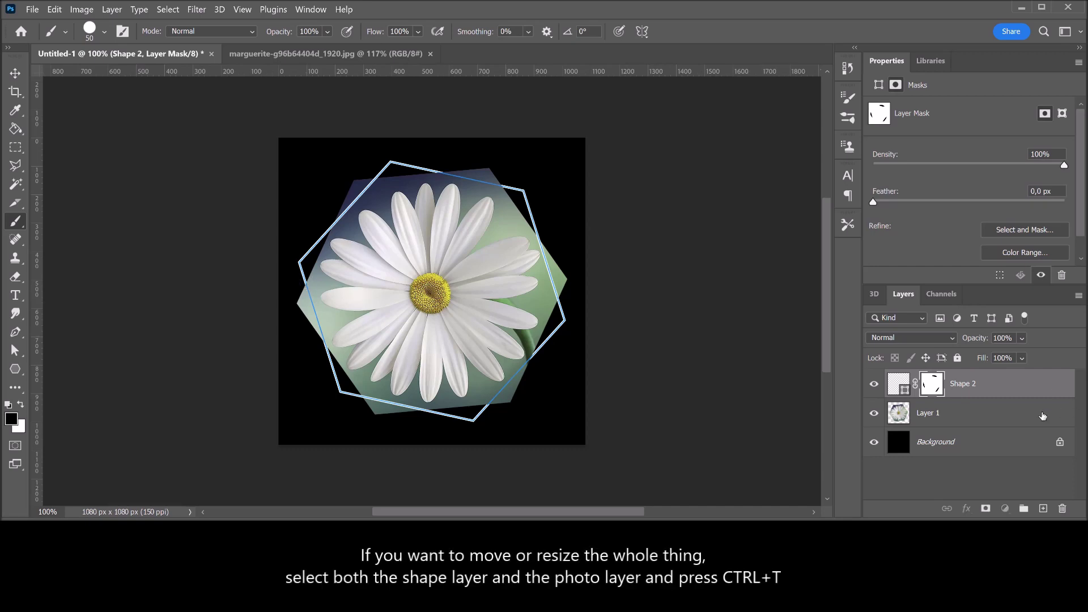
Scale the Shape 2 outline and the Layer 1 photo up together until the outline is about 978 px wide.
{"action": "left_click", "coordinate": [1043, 414], "text": "shift"}
{"action": "key", "text": "ctrl+t"}
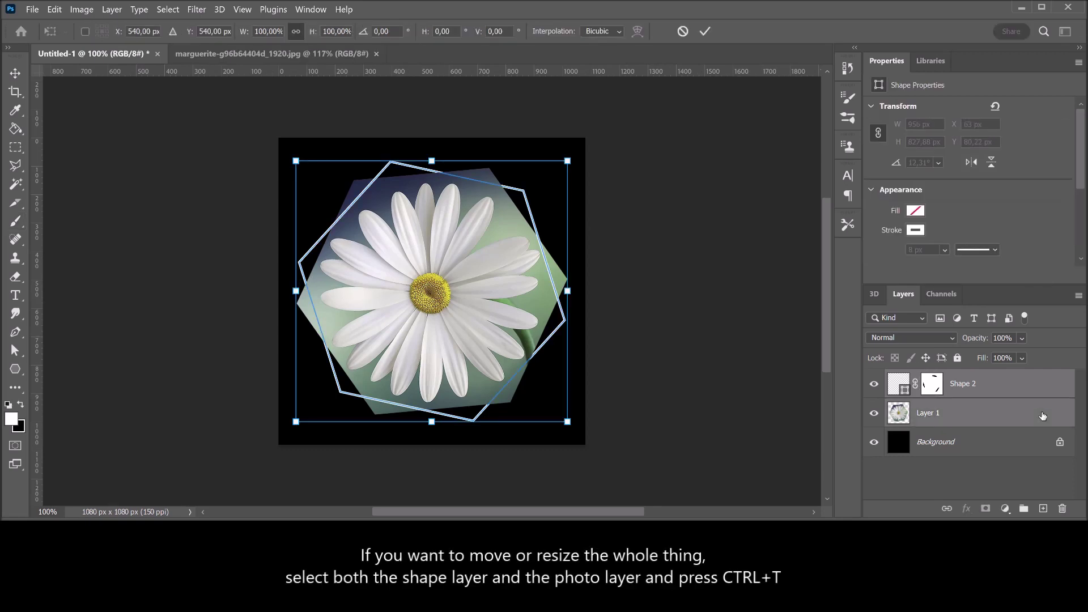
{"action": "mouse_move", "coordinate": [431, 161]}
{"action": "left_mouse_down"}
{"action": "mouse_move", "coordinate": [431, 138]}
{"action": "mouse_move", "coordinate": [431, 193]}
{"action": "mouse_move", "coordinate": [431, 157]}
{"action": "left_mouse_up"}
{"action": "left_click_drag", "start_coordinate": [437, 253], "coordinate": [437, 258]}
{"action": "key", "text": "Return"}
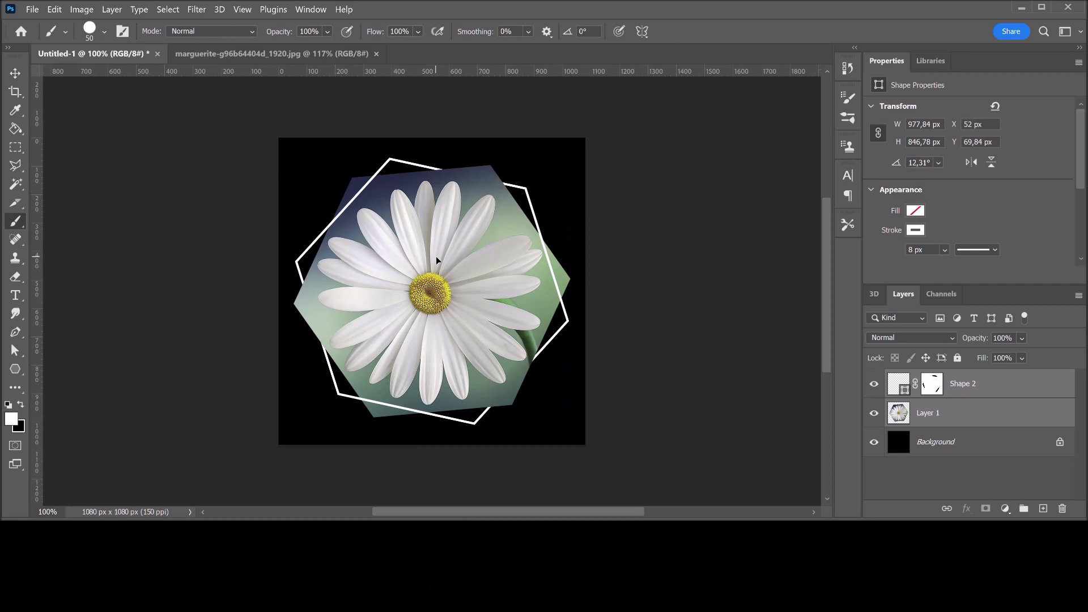